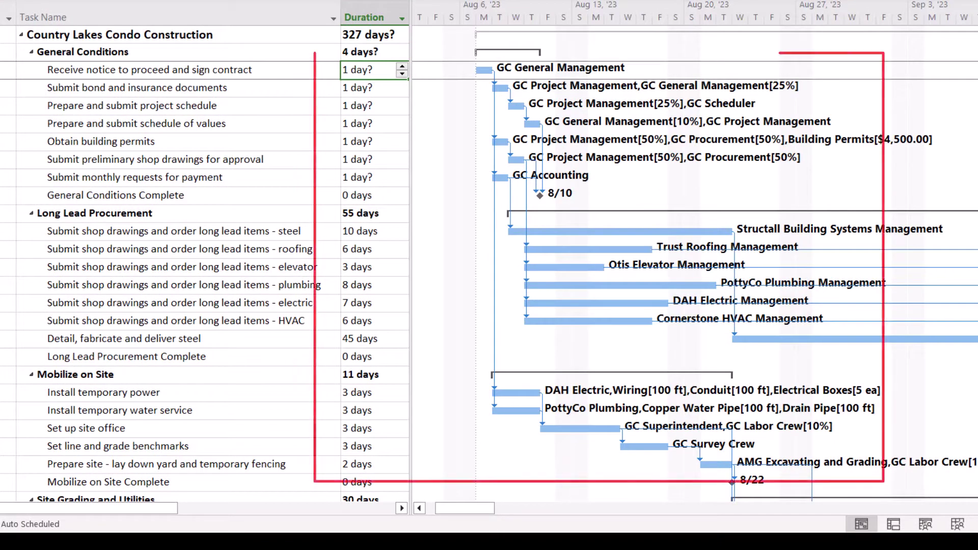
- Enter durations of 5, 2 and 3 days for the first three General Conditions tasks
type("5")
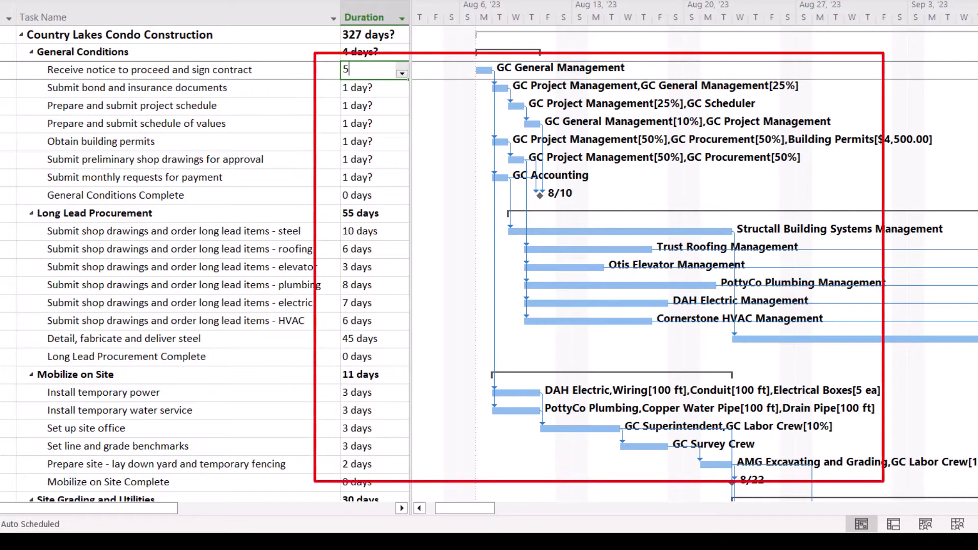
key("Return")
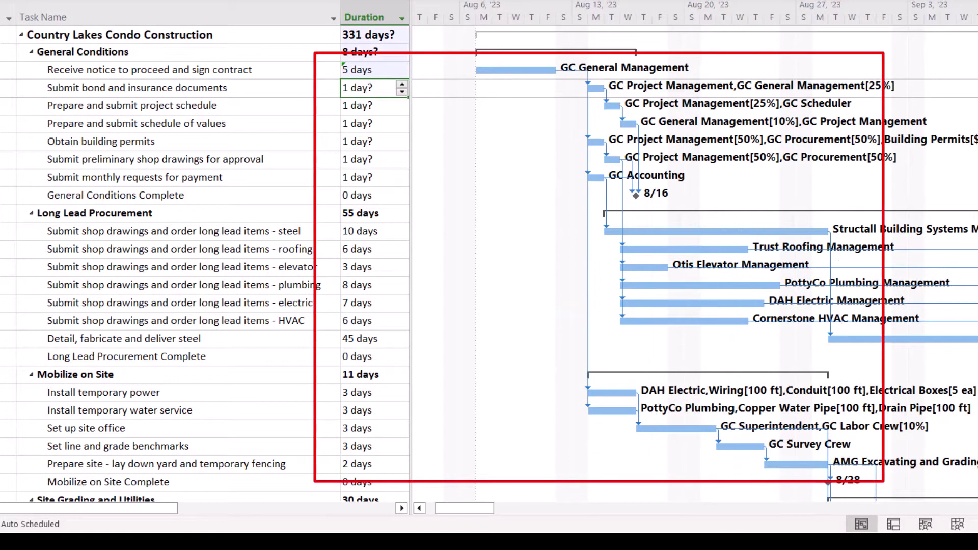
type("2")
key("Return")
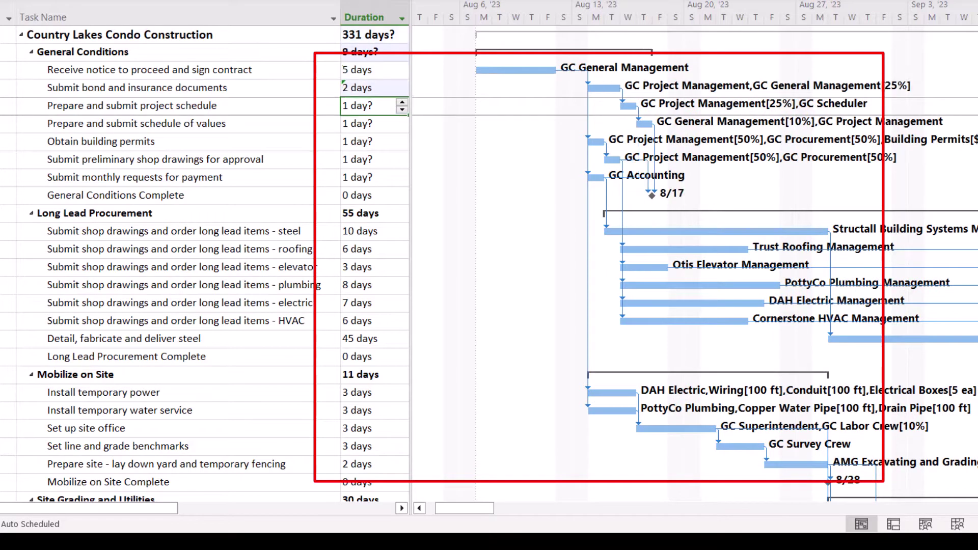
type("3")
key("Return")
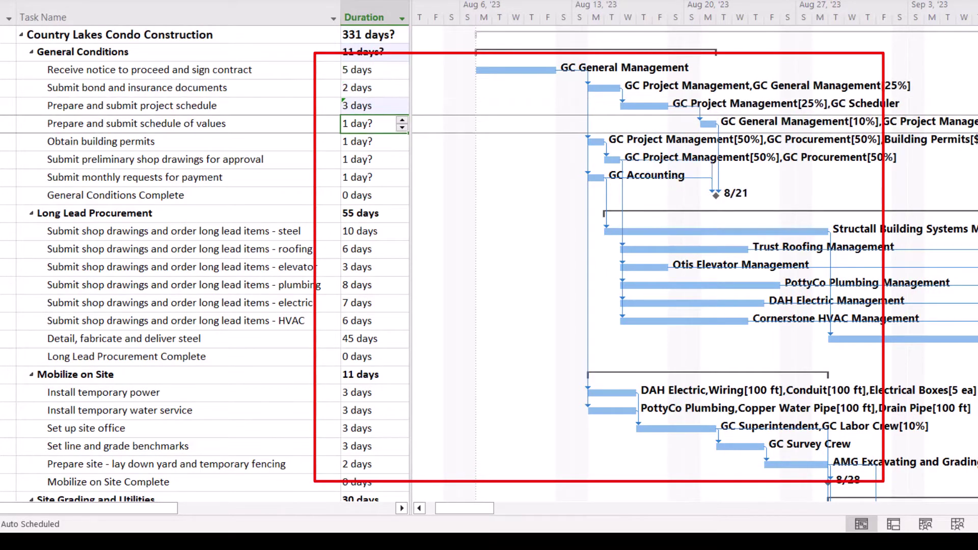
- Enter 2, 4, 5 and 1 days for the remaining General Conditions tasks
type("2")
key("Return")
type("4")
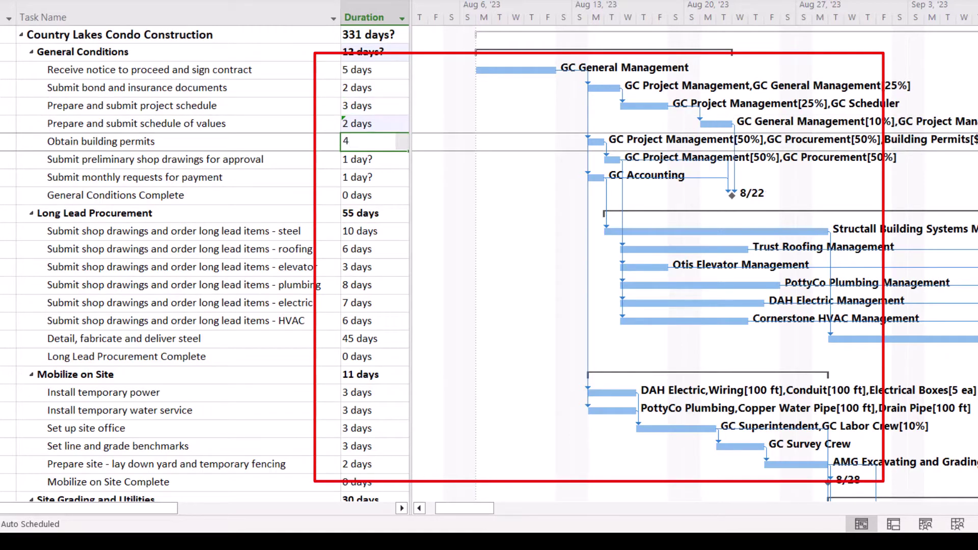
key("Return")
type("5")
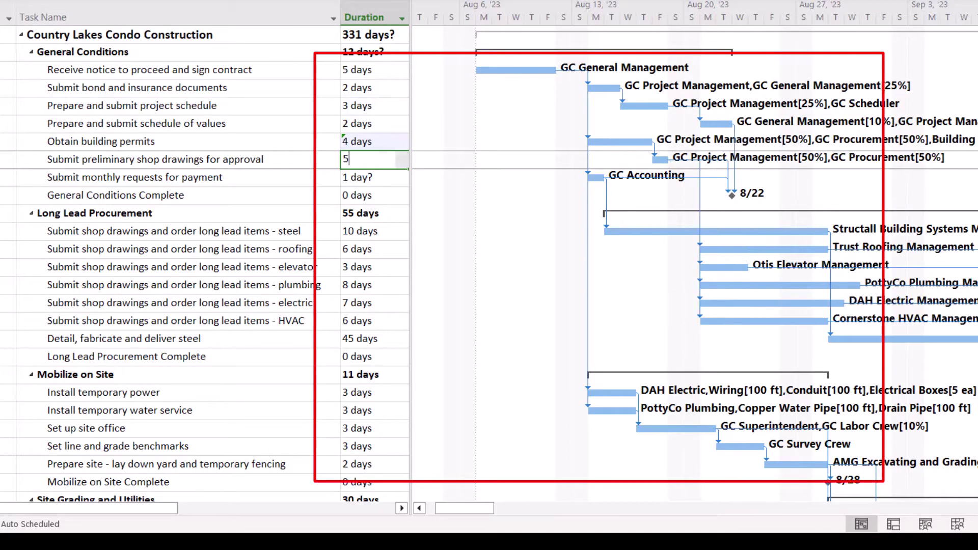
key("Return")
type("1")
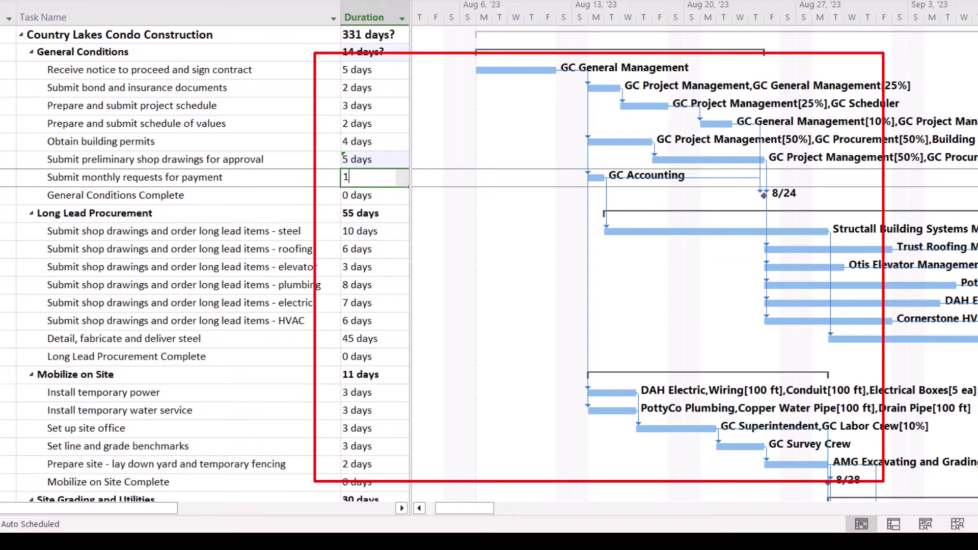
key("Return")
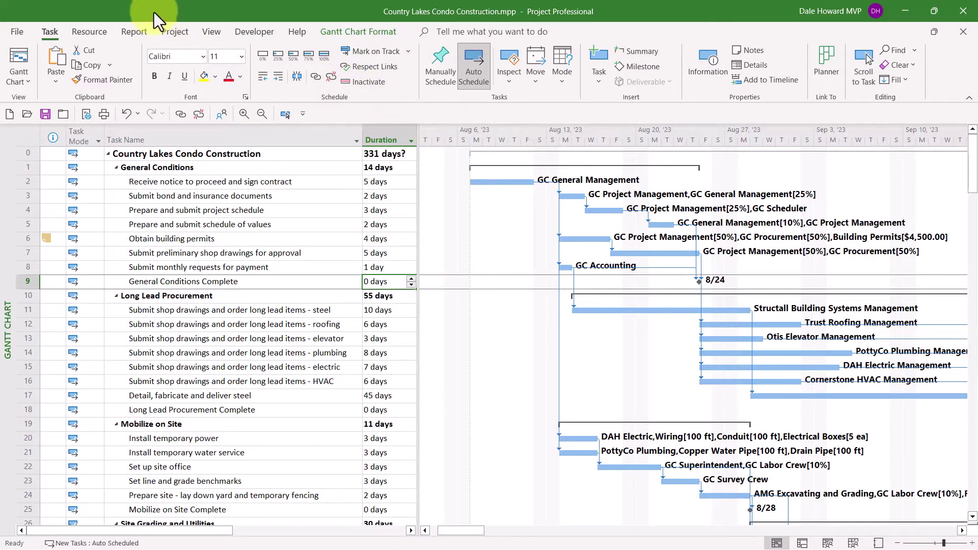
- Switch 'Calculate project after each edit' to Off on the Schedule page of Project Options
left_click(18, 33)
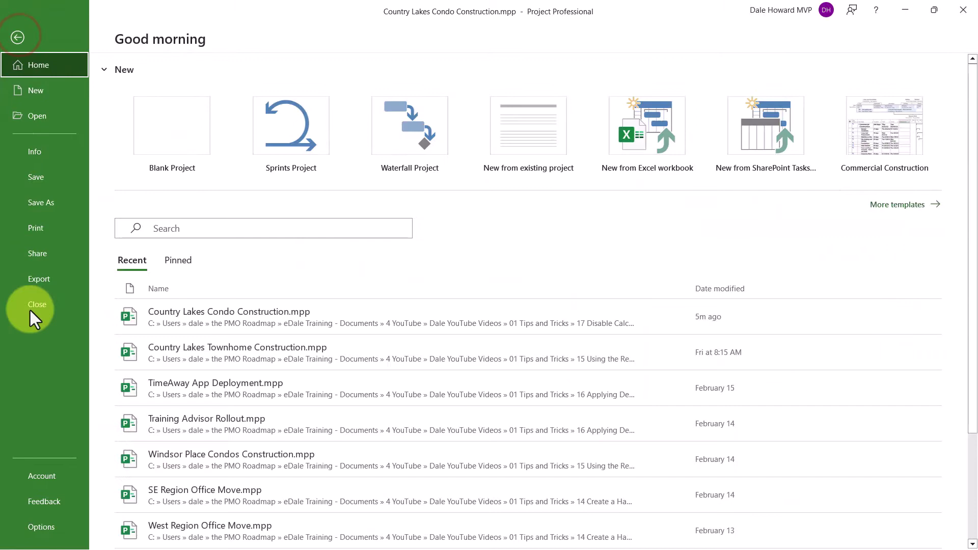
left_click(26, 527)
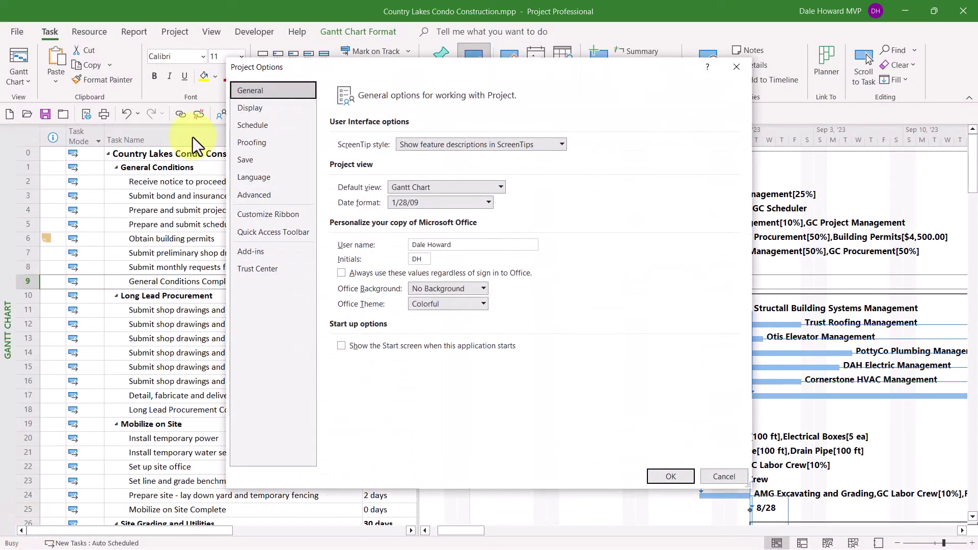
left_click(243, 122)
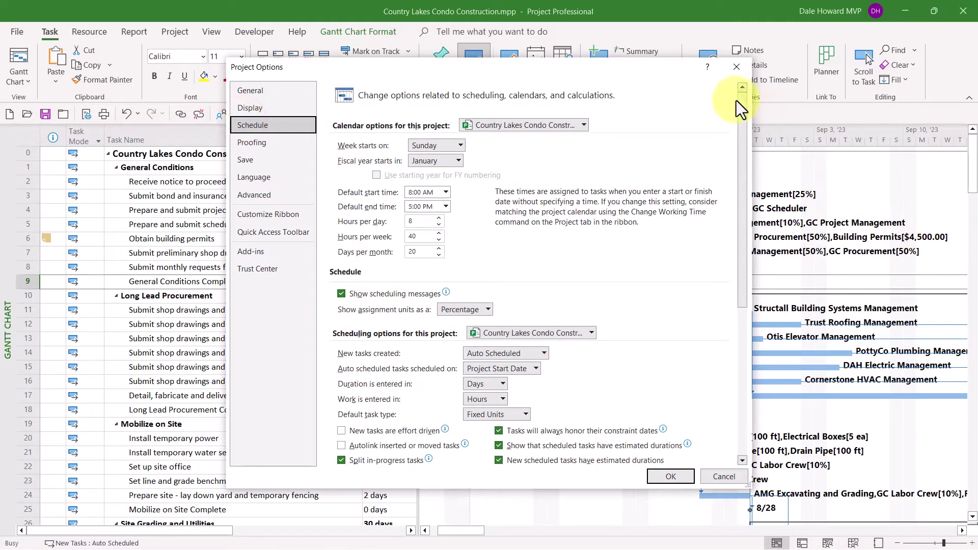
left_click_drag(738, 99, 746, 295)
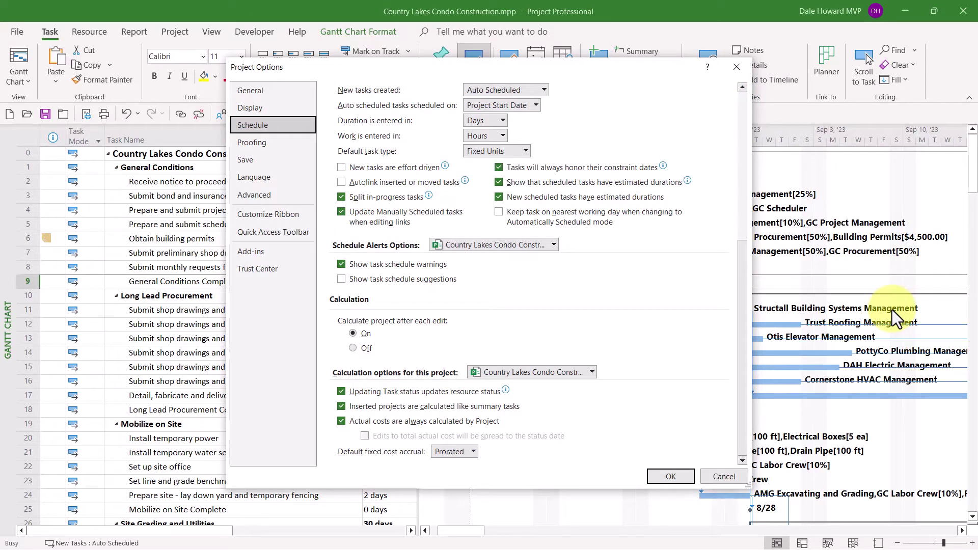
left_click(367, 350)
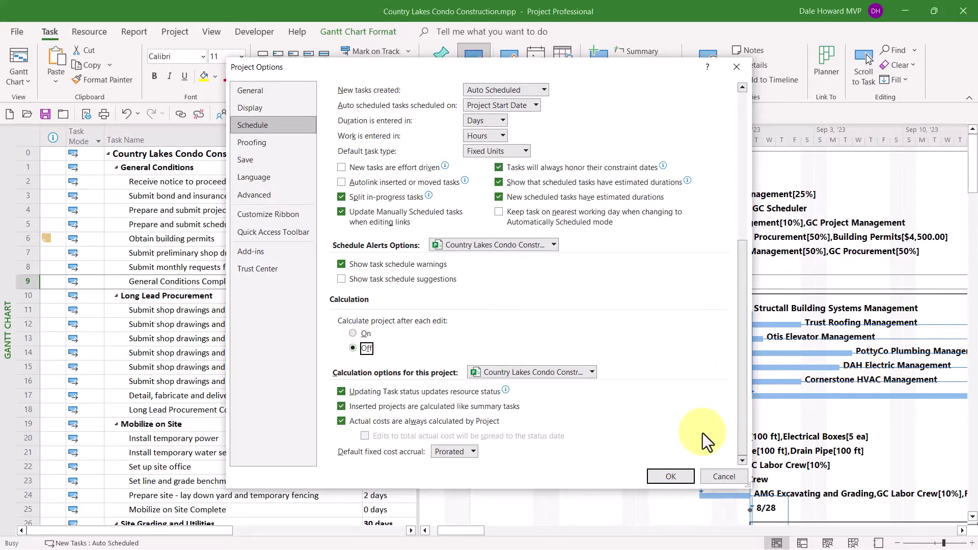
- Apply the options change and bring the row 160 punch list task into view
left_click(669, 477)
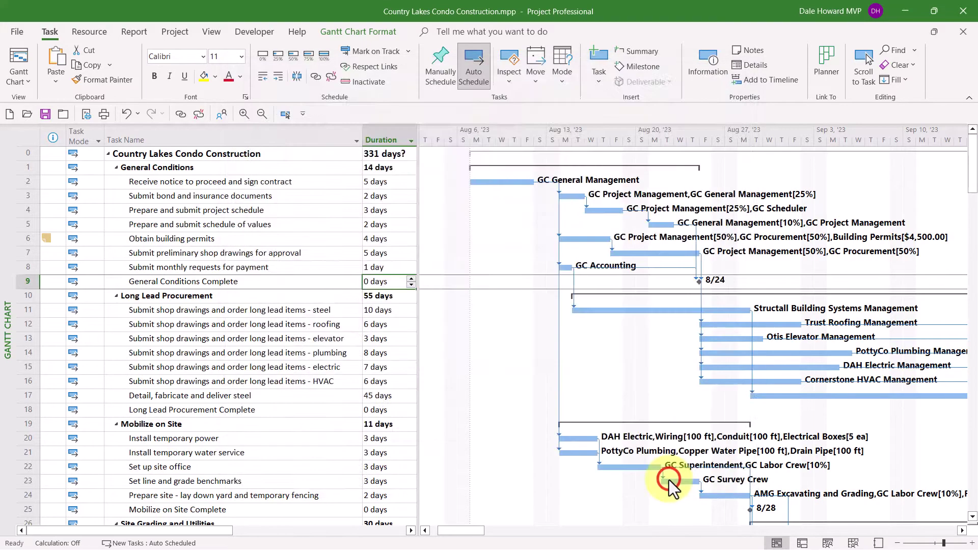
scroll(970, 496, "down", 20)
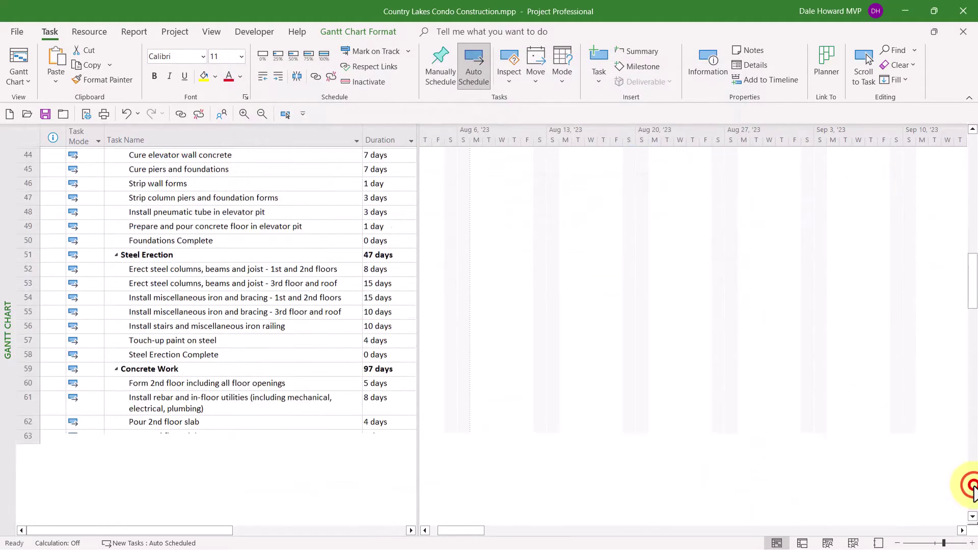
scroll(973, 493, "down", 17)
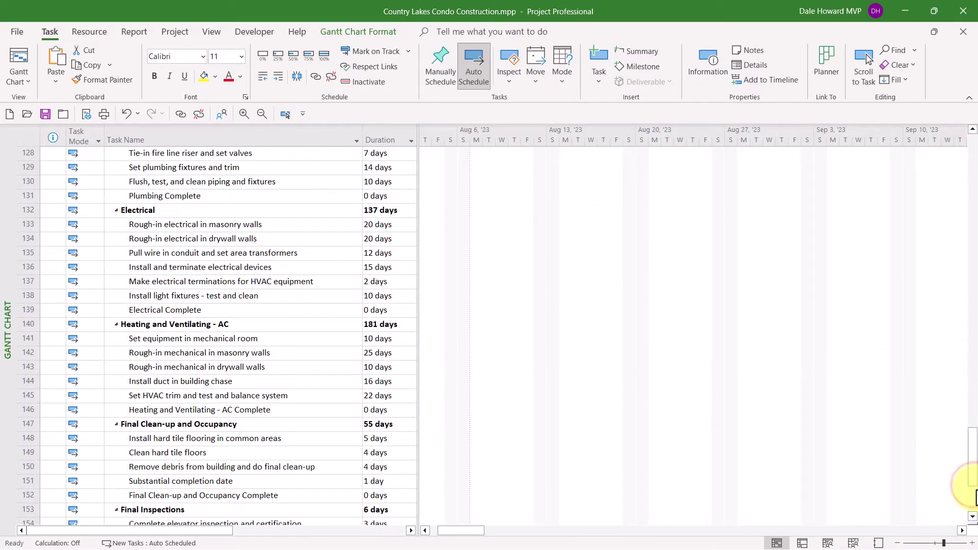
scroll(974, 494, "down", 9)
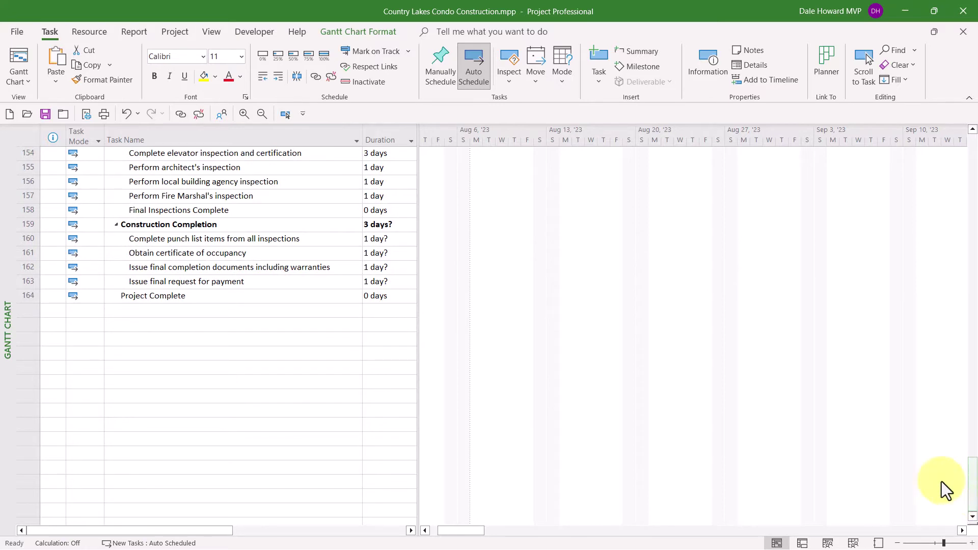
left_click(300, 235)
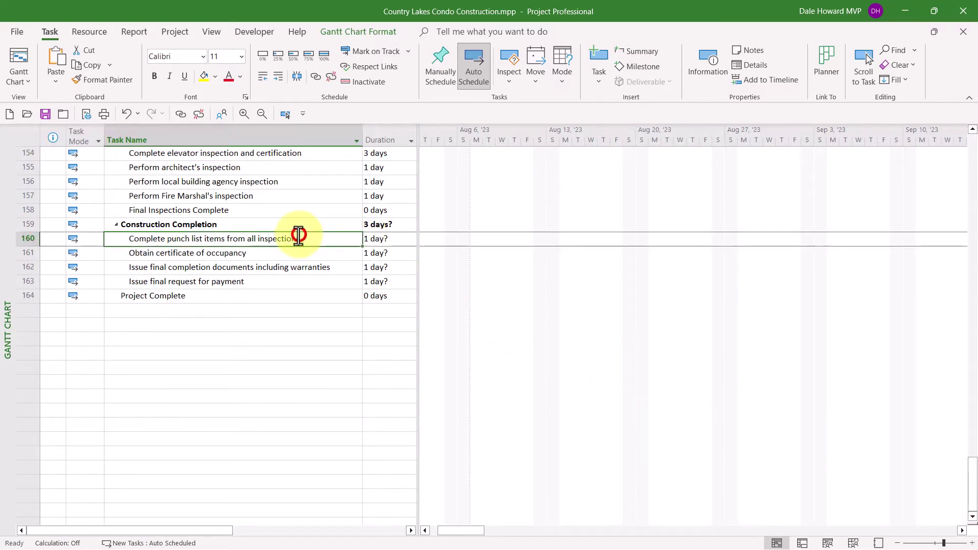
left_click(286, 114)
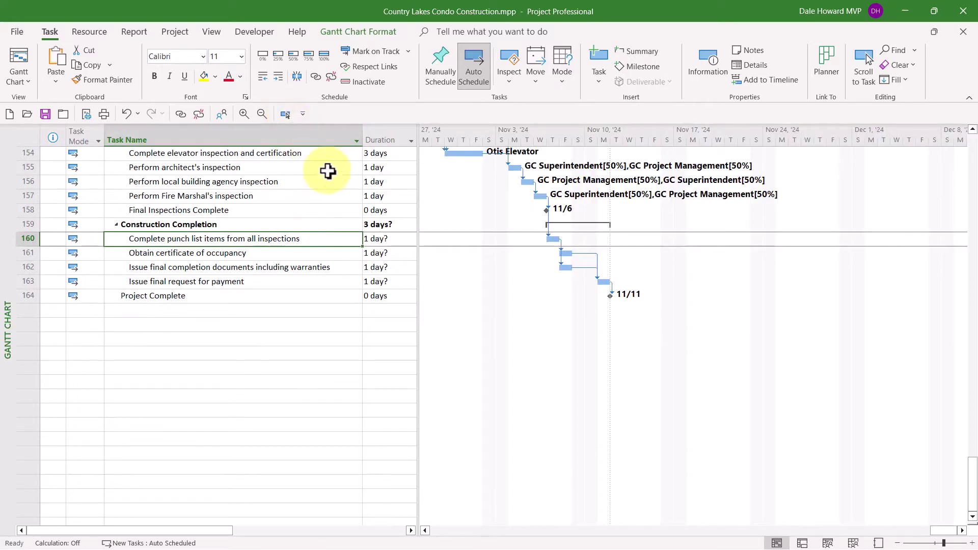
left_click(385, 237)
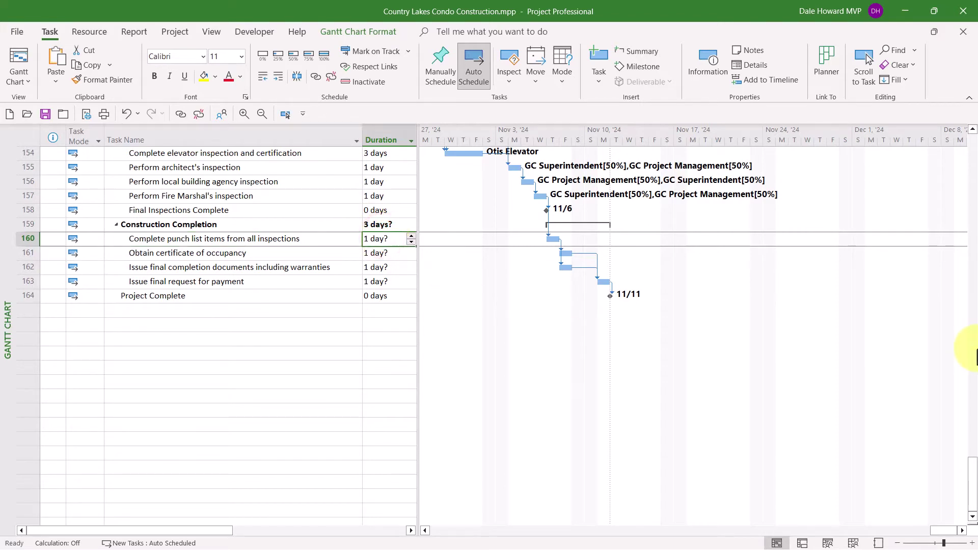
- Enter durations of 10, 2, 3 and 2 days for the Construction Completion tasks
type("1")
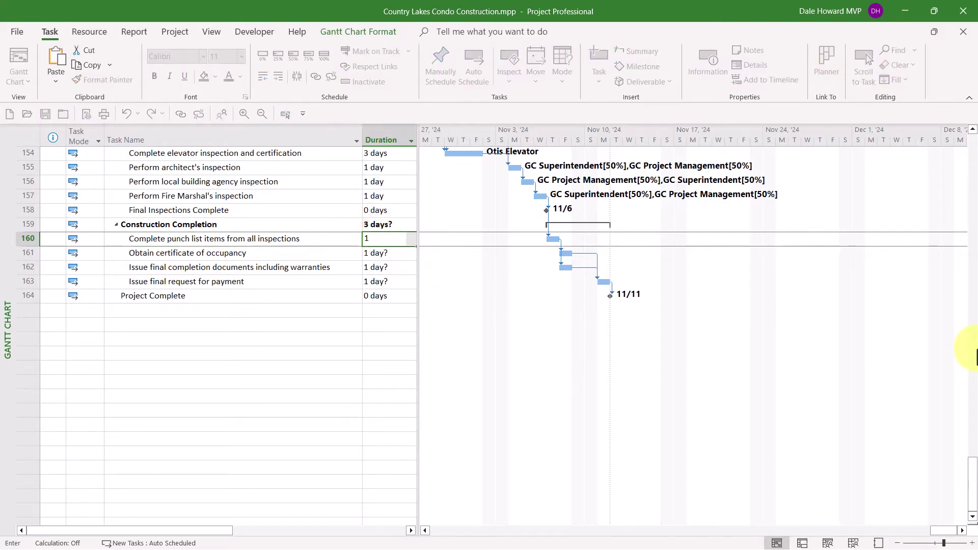
type("0")
key("Return")
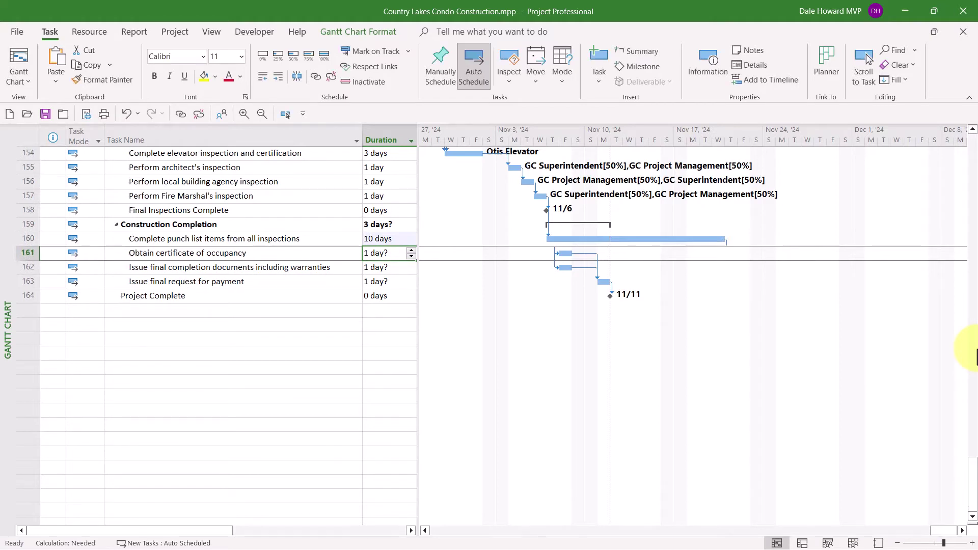
type("2 days")
key("Return")
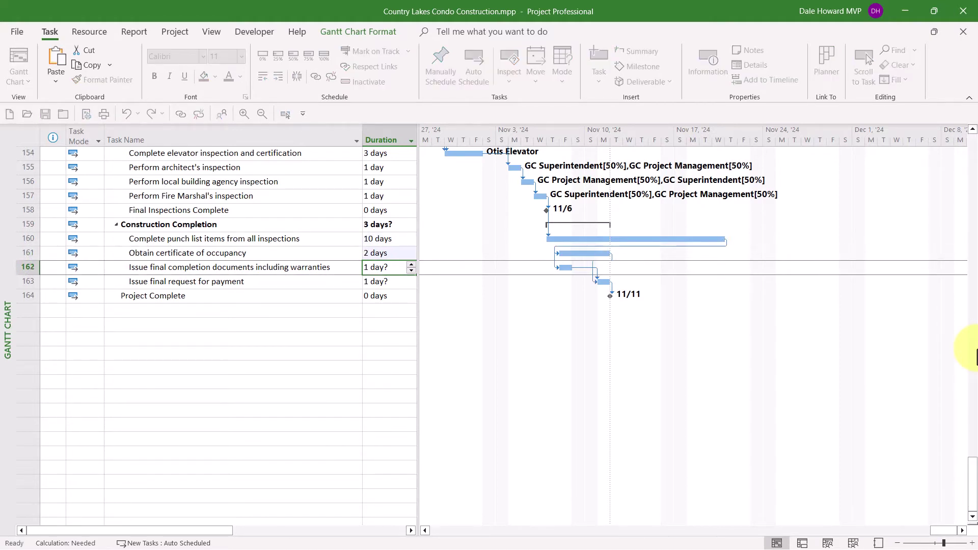
type("3")
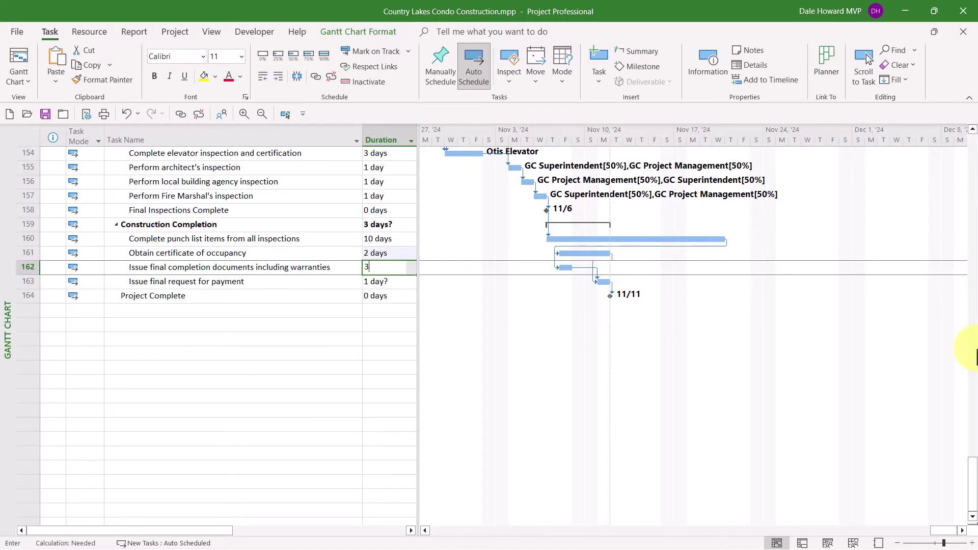
key("Return")
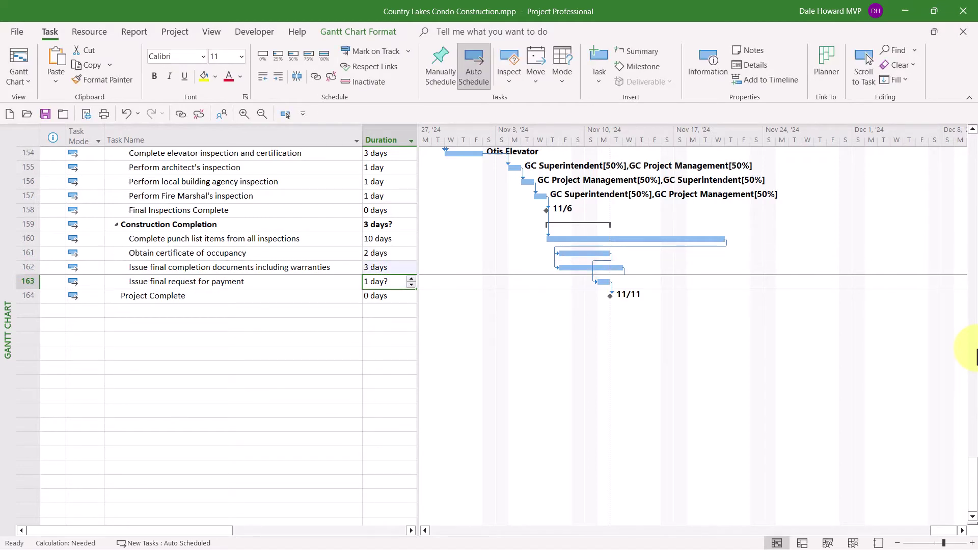
type("2")
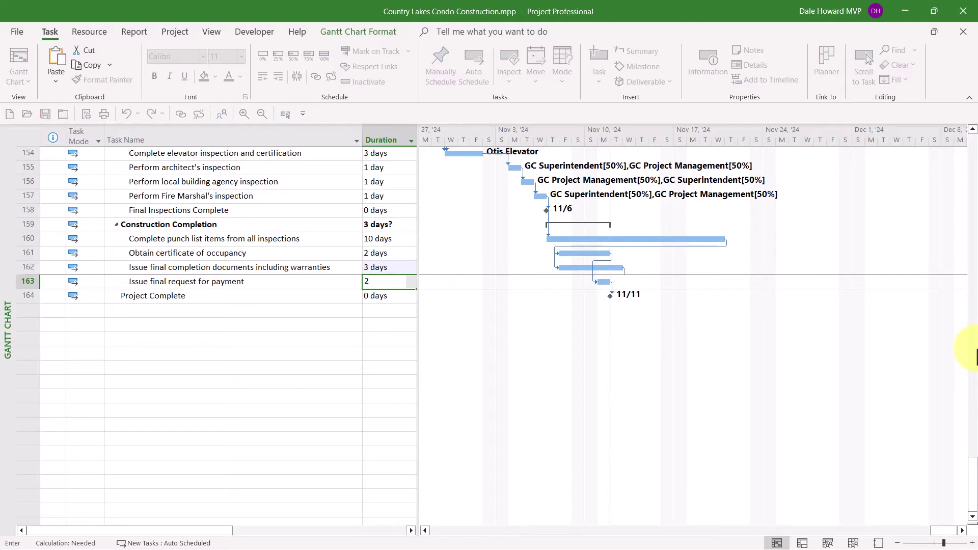
key("Return")
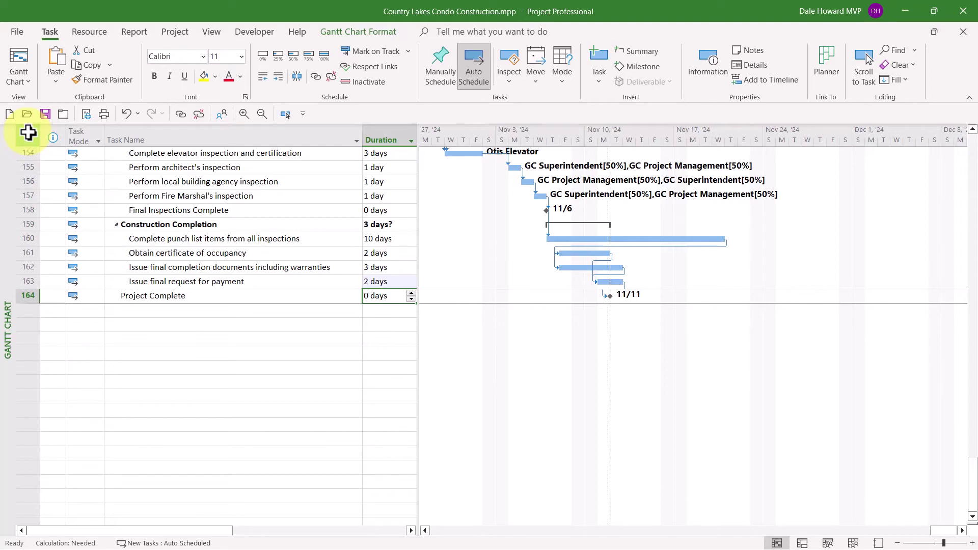
- Run Calculate Project so Construction Completion totals 15 days, finishing 11/27
right_click(28, 132)
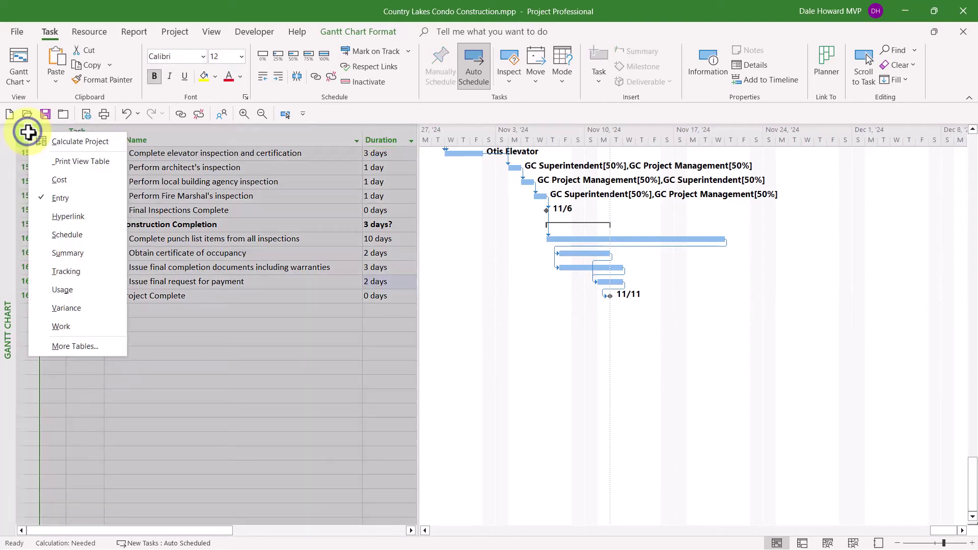
left_click(117, 142)
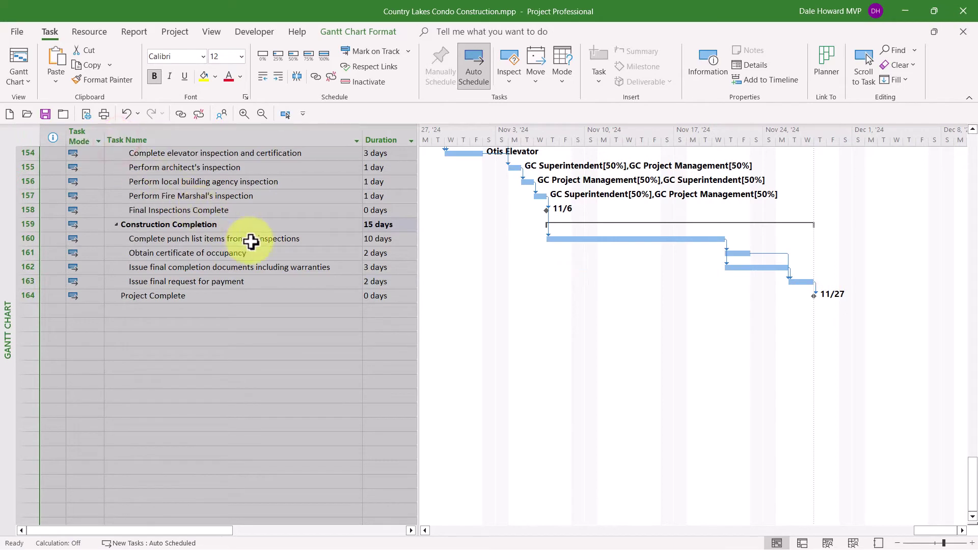
left_click(241, 224)
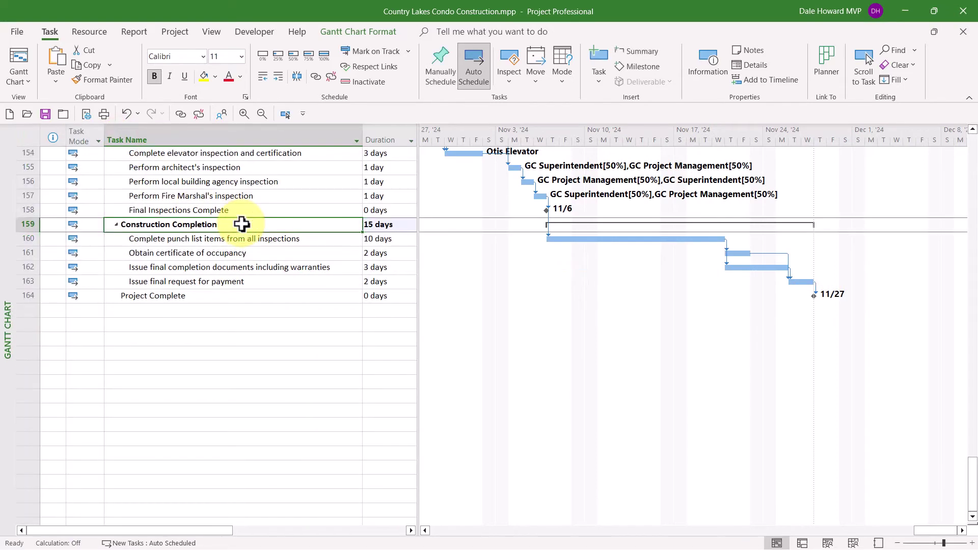